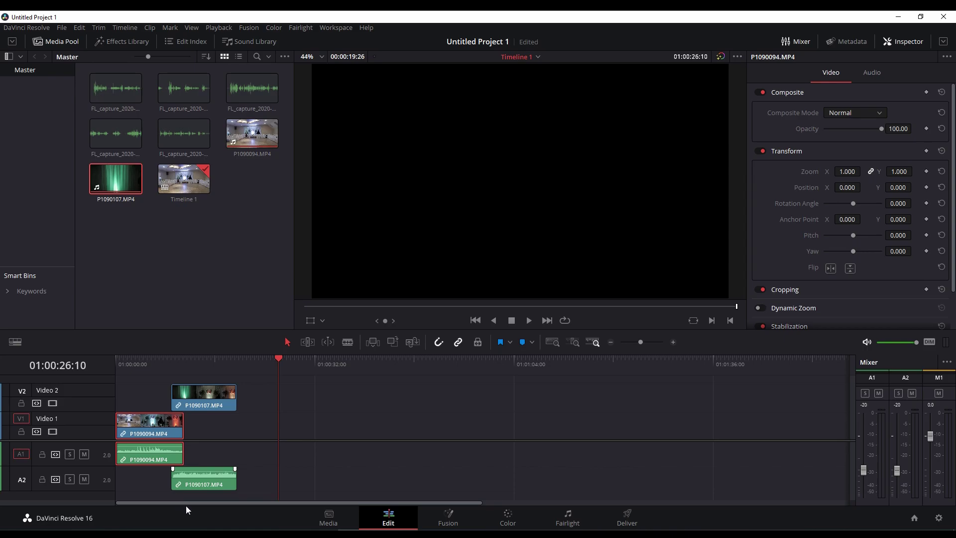
Step: Switch from the Edit page to the Fairlight page
click(582, 525)
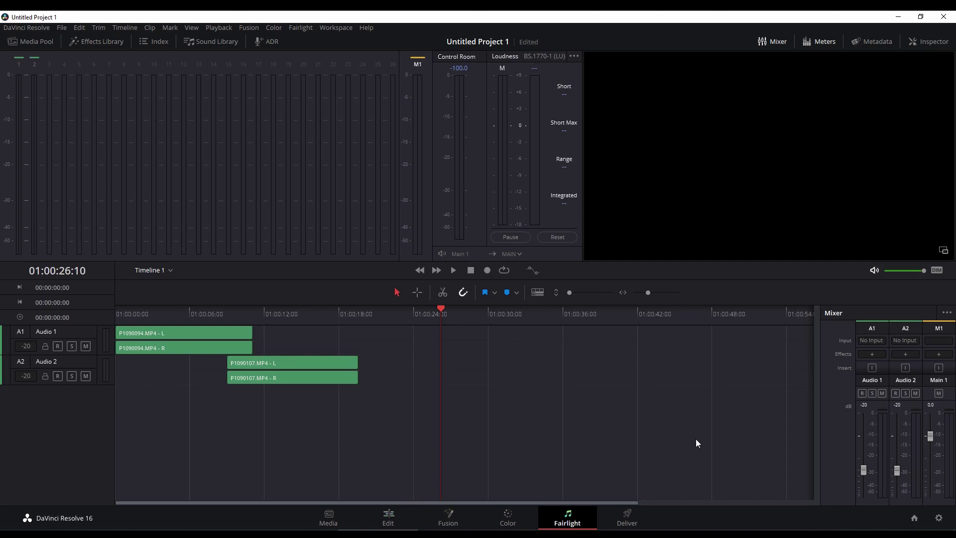
Step: Add a mono Audio 3 track and widen the mixer to show its channel strip
right_click(70, 400)
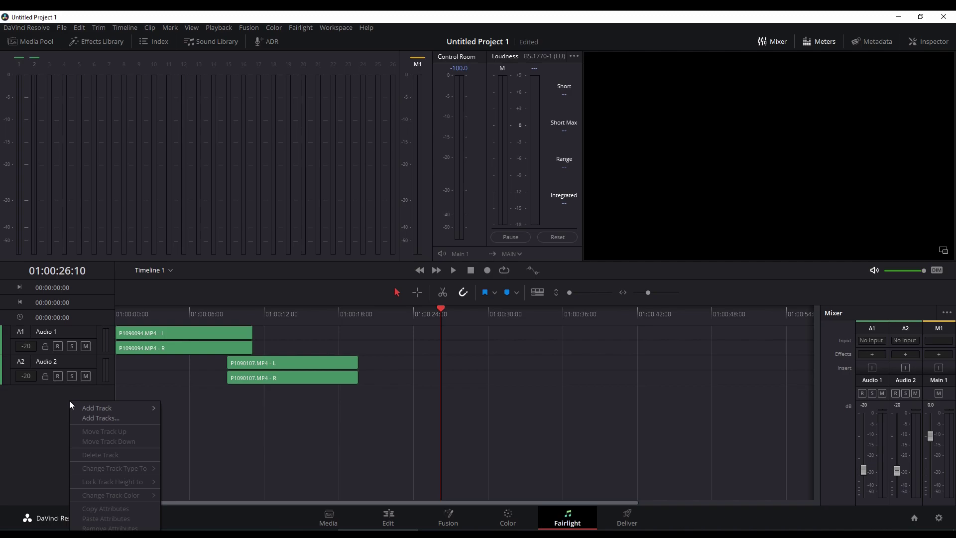
mouse_move(73, 408)
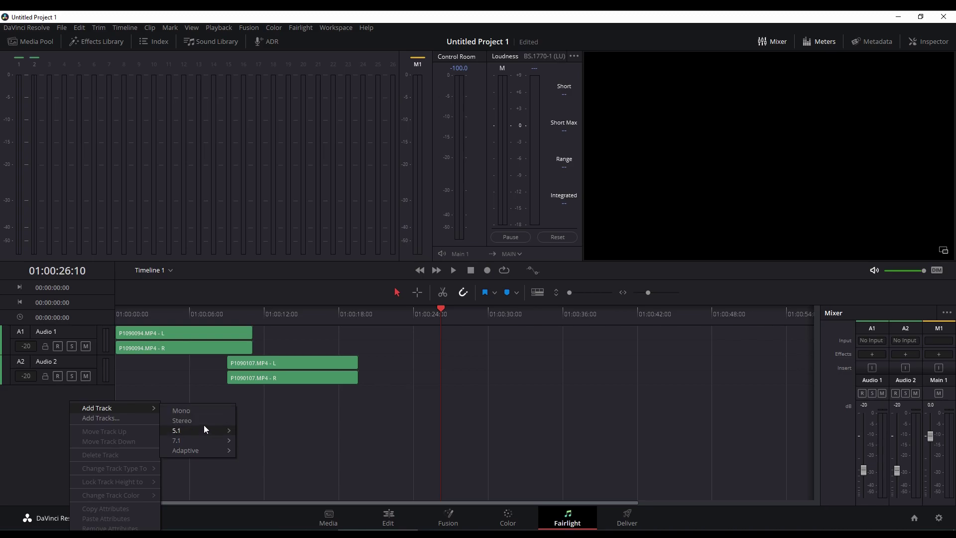
click(194, 414)
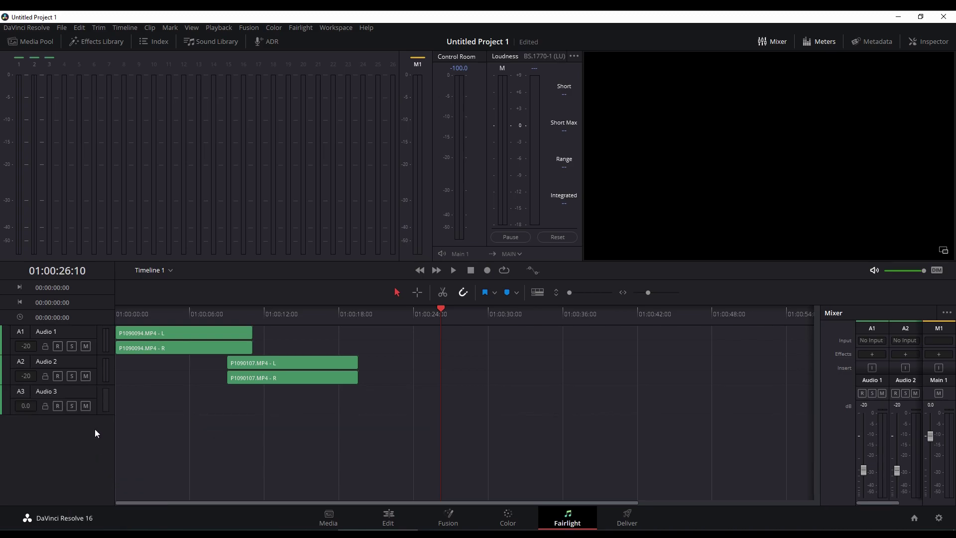
click(83, 393)
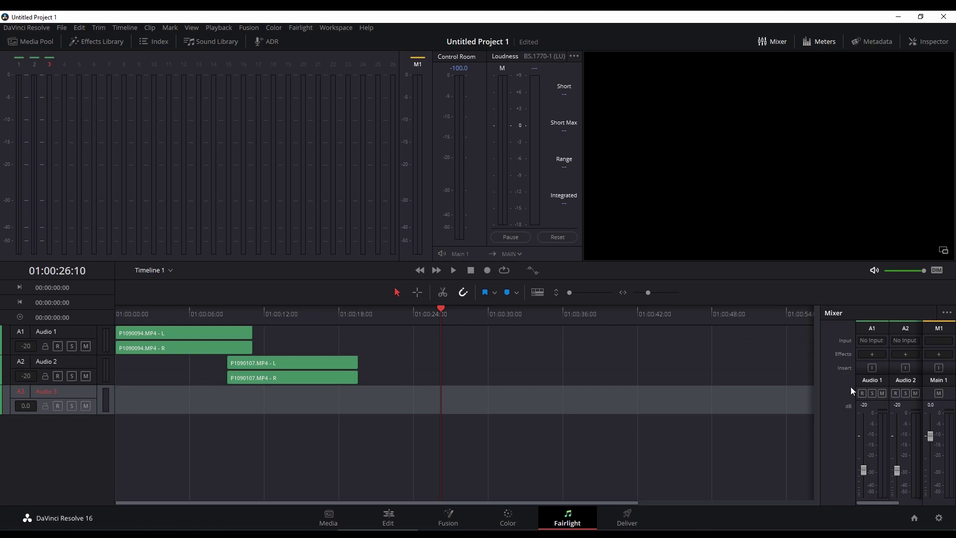
drag(821, 392, 784, 392)
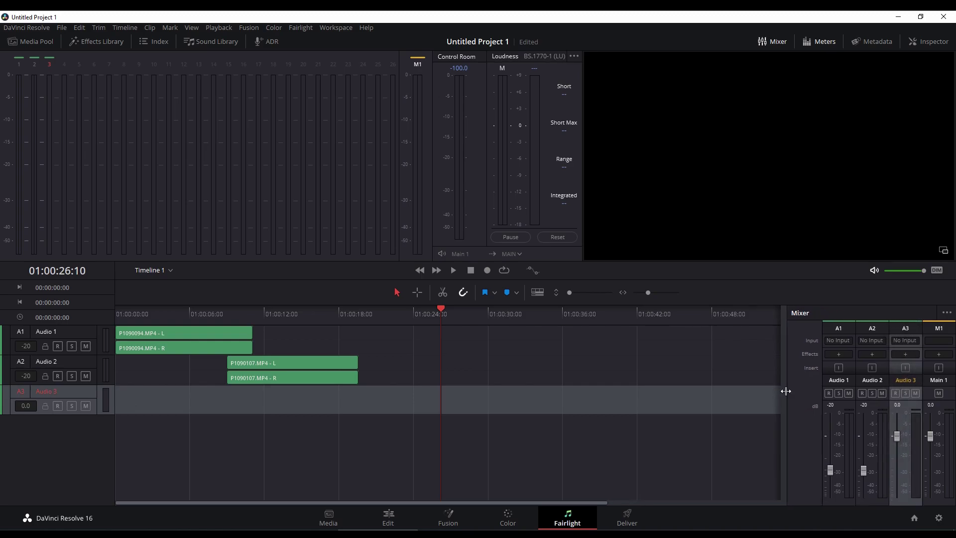
click(775, 43)
click(774, 43)
Step: Patch the 1: Mikrofon input into Audio 3's input
click(902, 342)
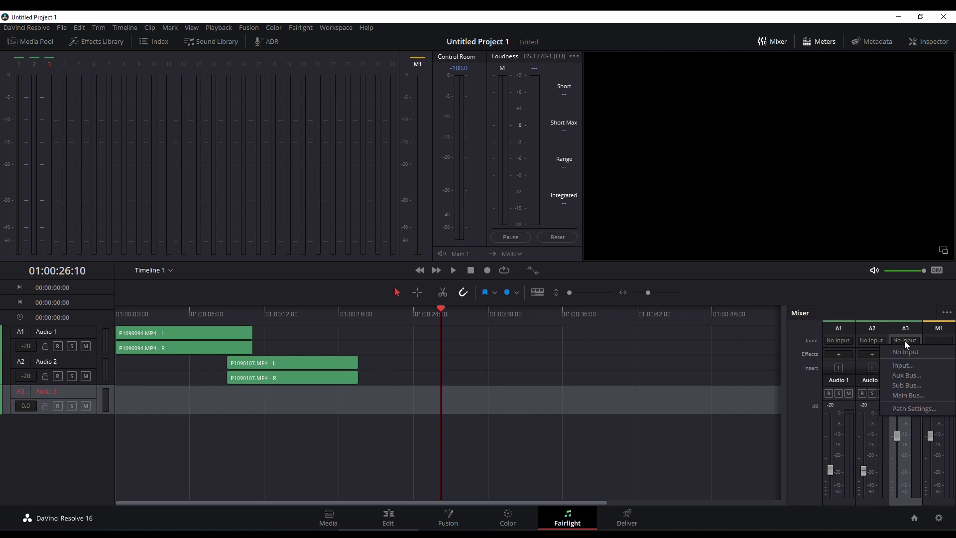
click(912, 366)
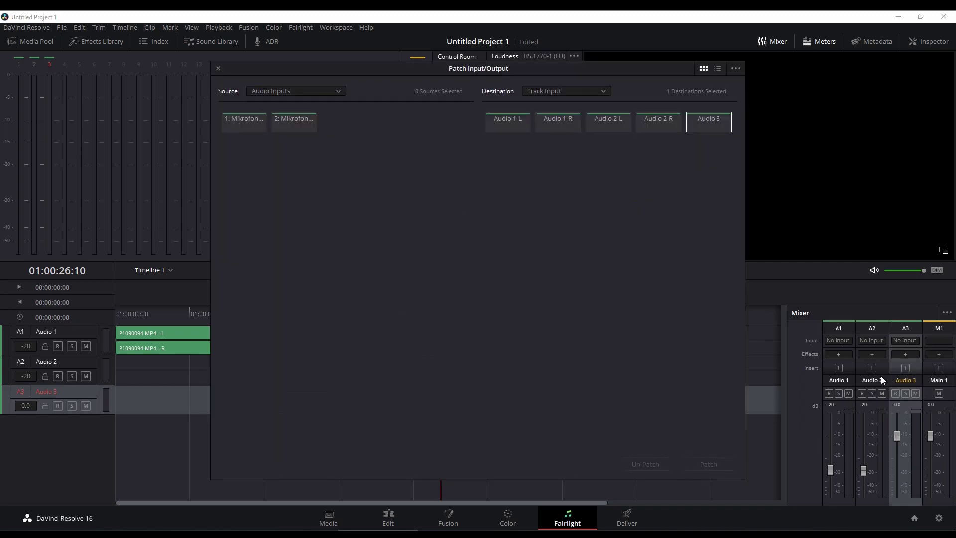
click(246, 129)
click(709, 467)
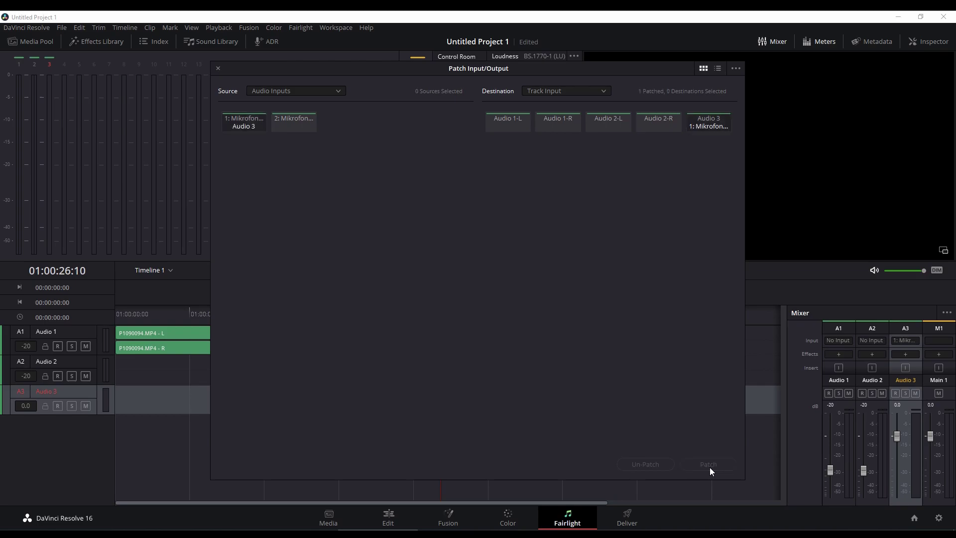
click(218, 69)
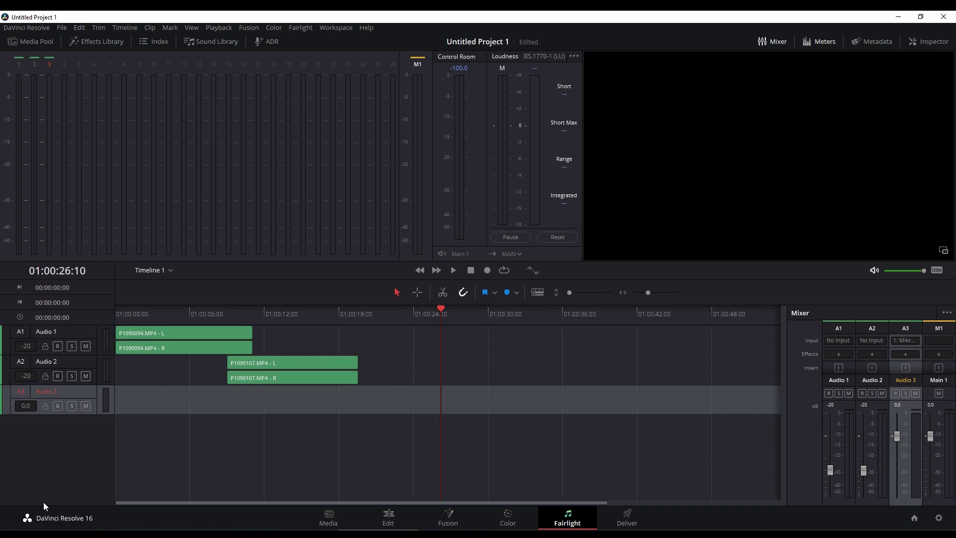
Step: Record-arm Audio 3 and mute it
click(57, 406)
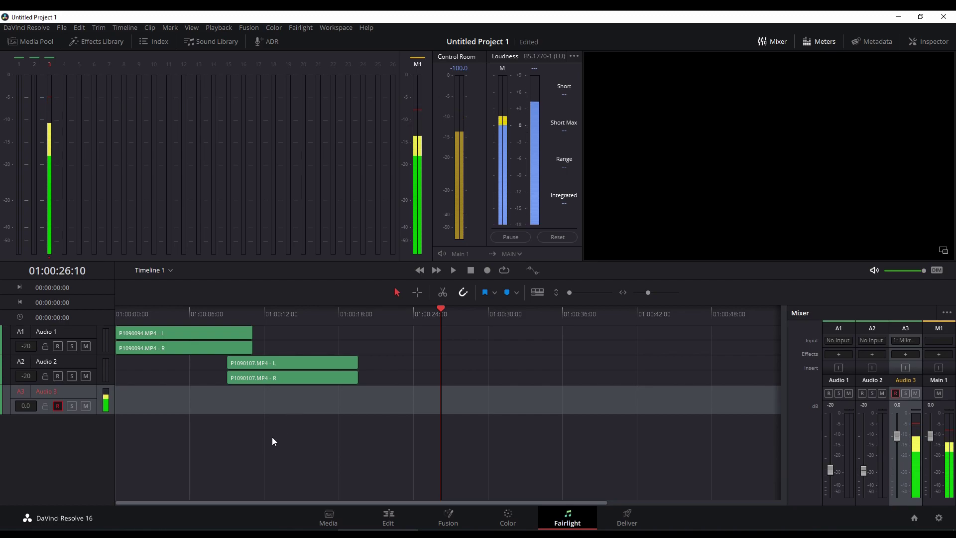
click(86, 407)
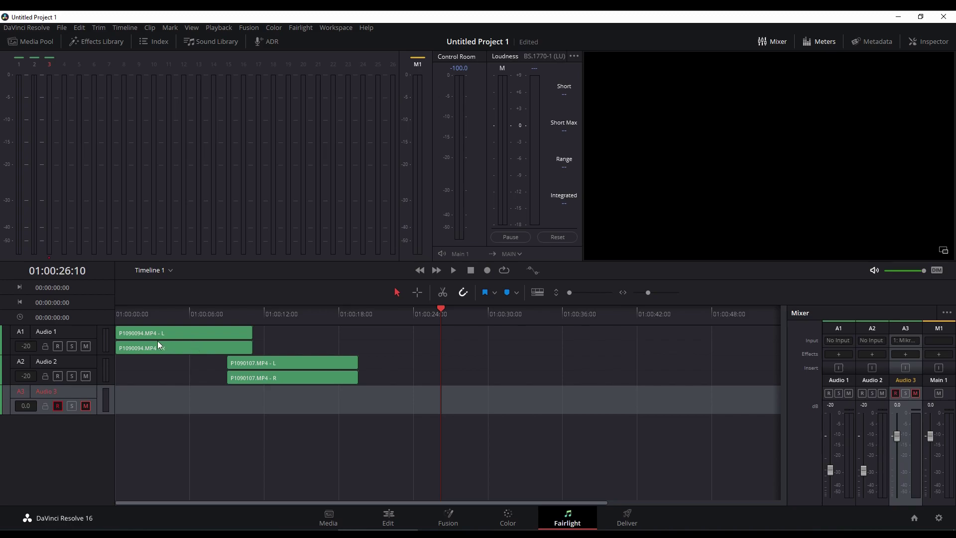
Step: Play the timeline briefly from about 01:00:03
click(154, 314)
key(space)
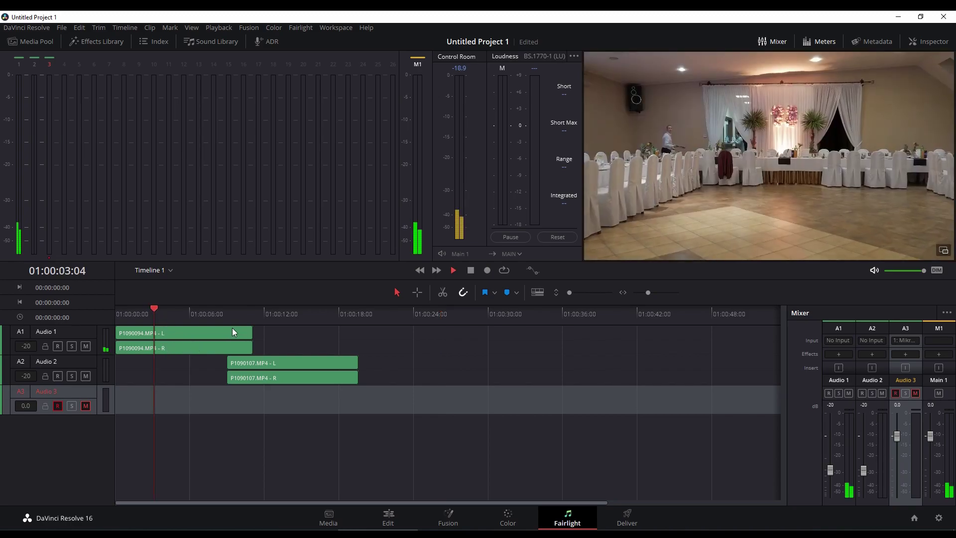
key(space)
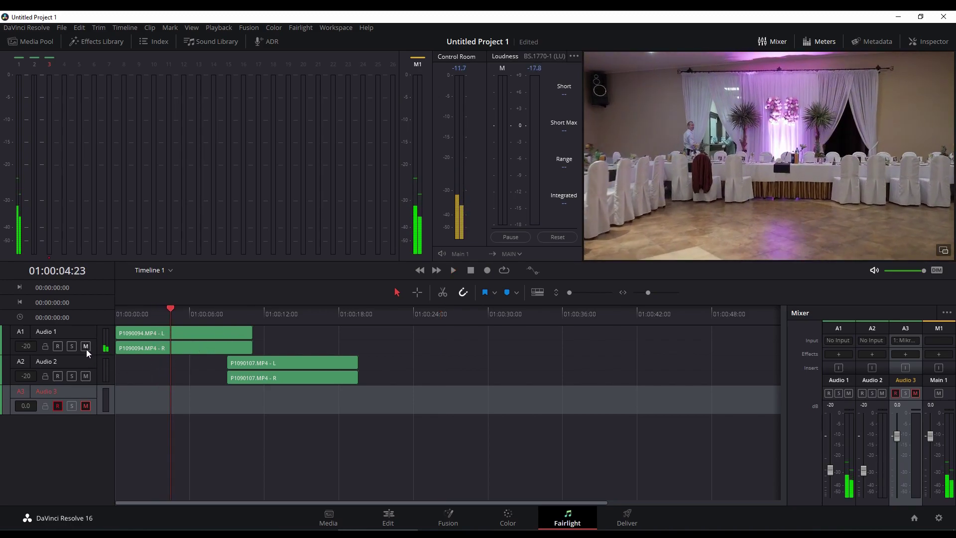
Step: Mute Audio 1 and Audio 2, then replay from about 01:00:03
click(86, 346)
click(85, 376)
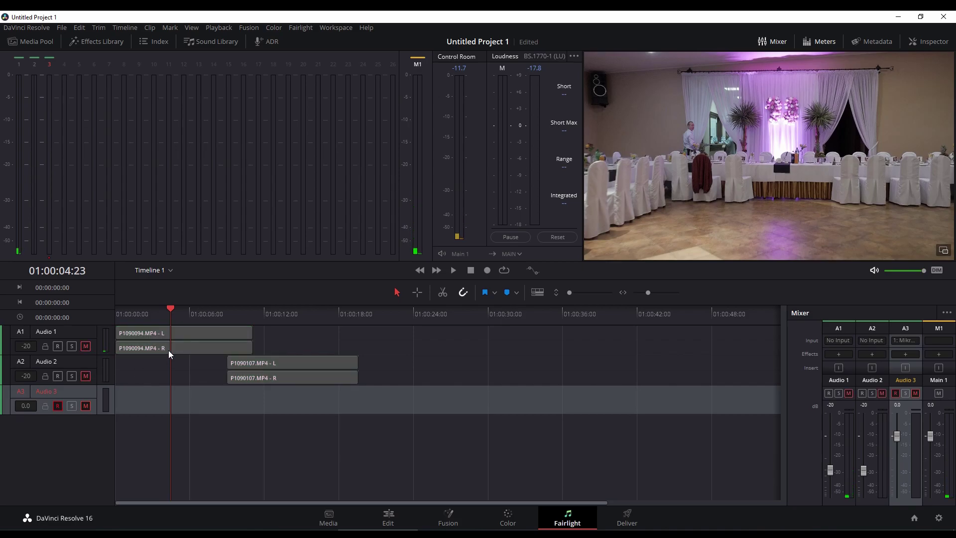
click(156, 314)
key(space)
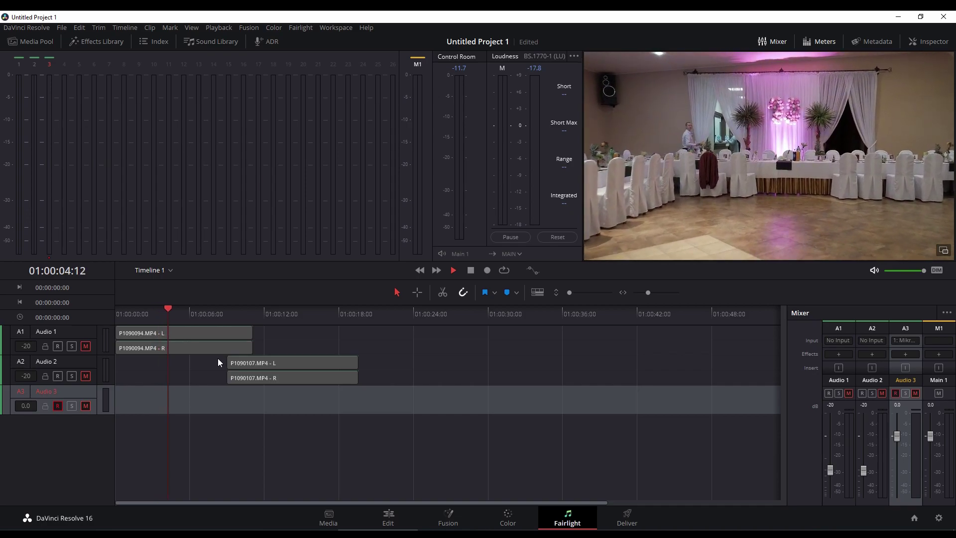
key(space)
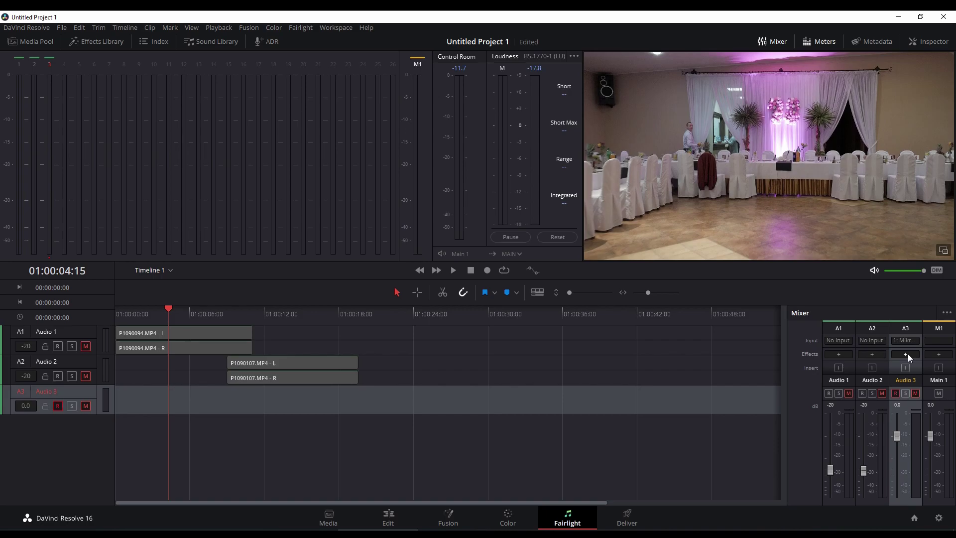
Step: Add the FairlightFX Echo effect to Audio 3
click(905, 354)
mouse_move(912, 367)
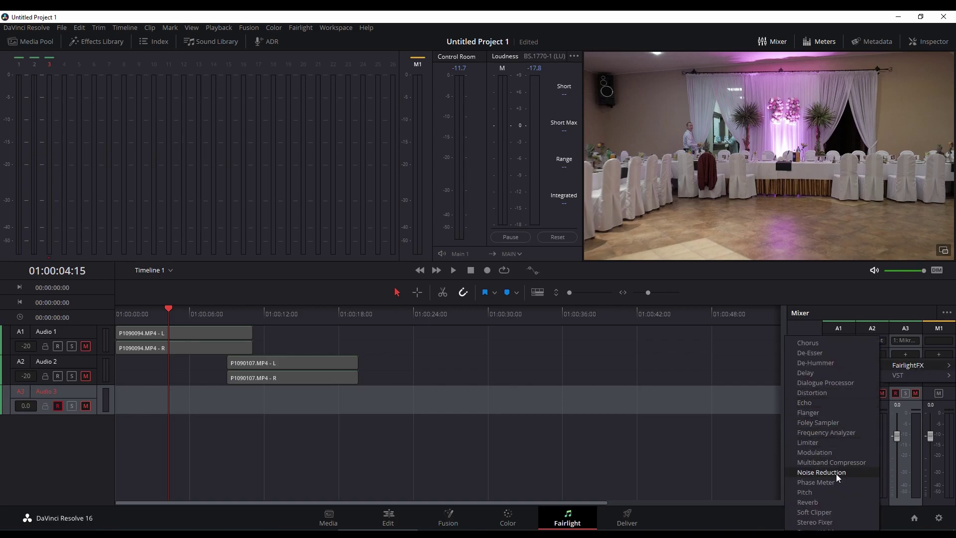
click(910, 293)
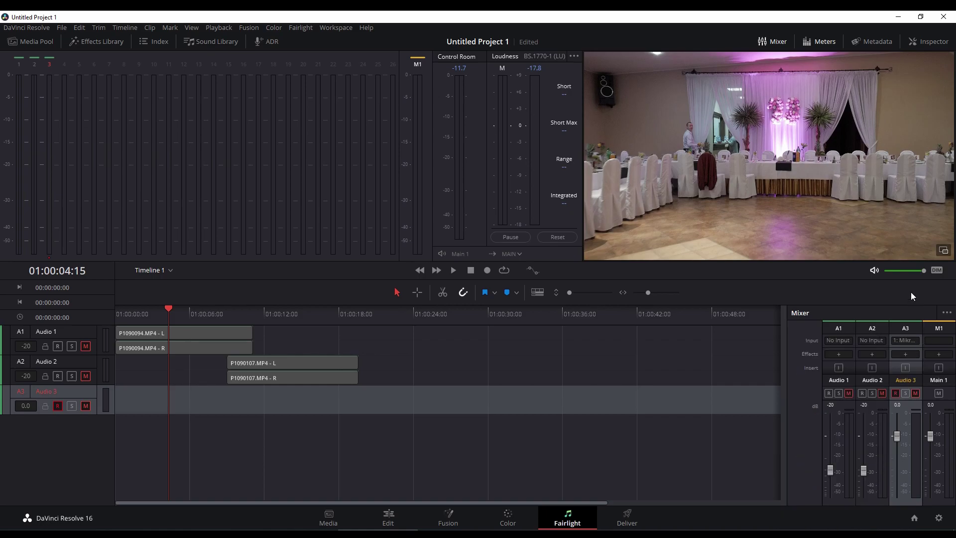
click(905, 355)
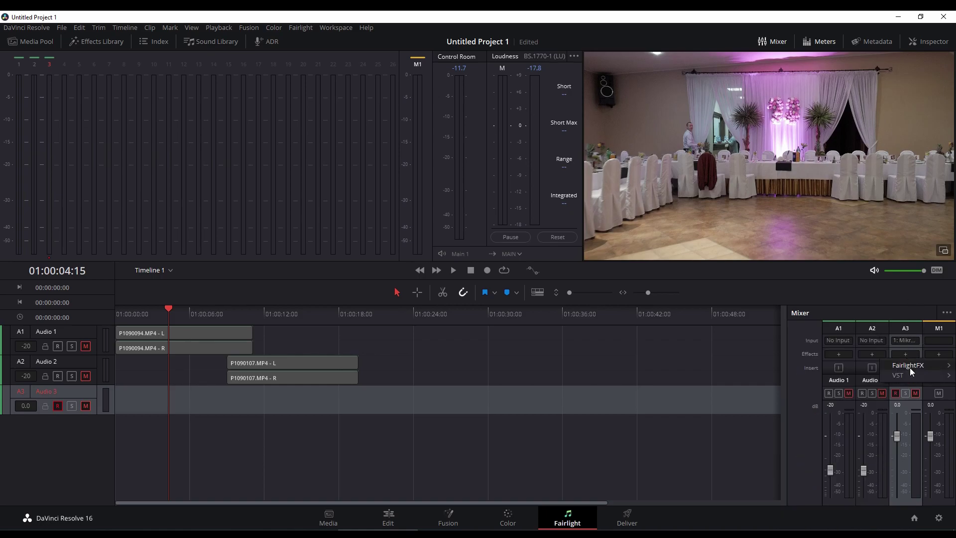
mouse_move(910, 368)
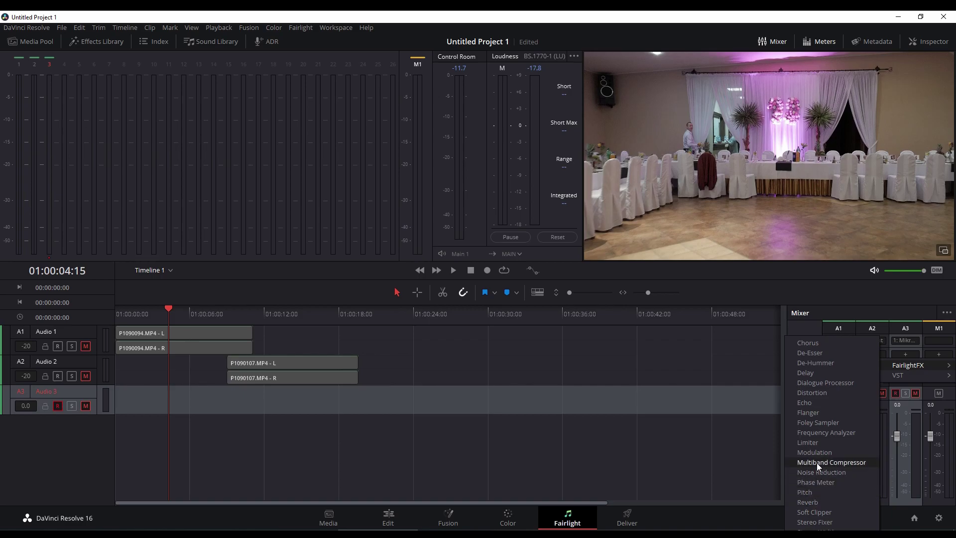
click(808, 401)
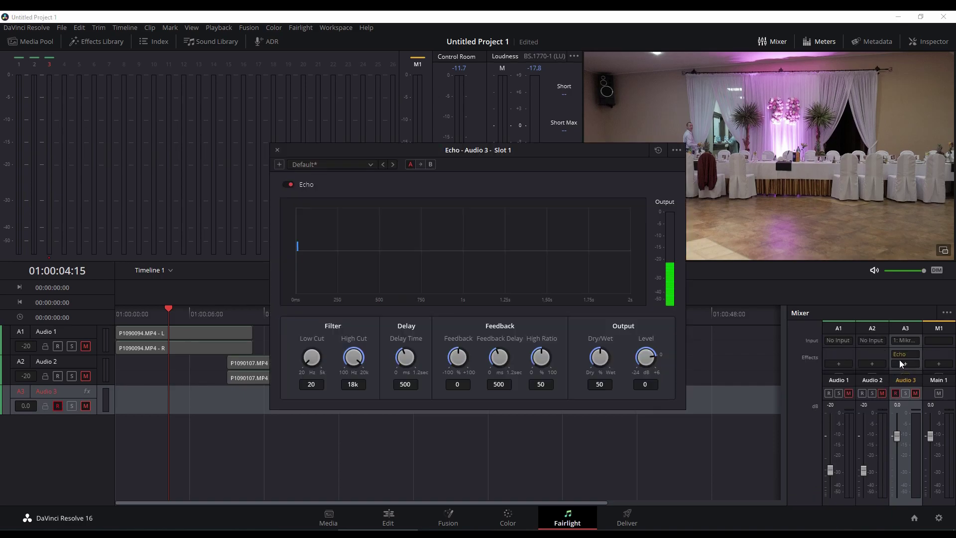
Step: Close the Echo window, open the Inspector, and delete the Echo effect
click(277, 150)
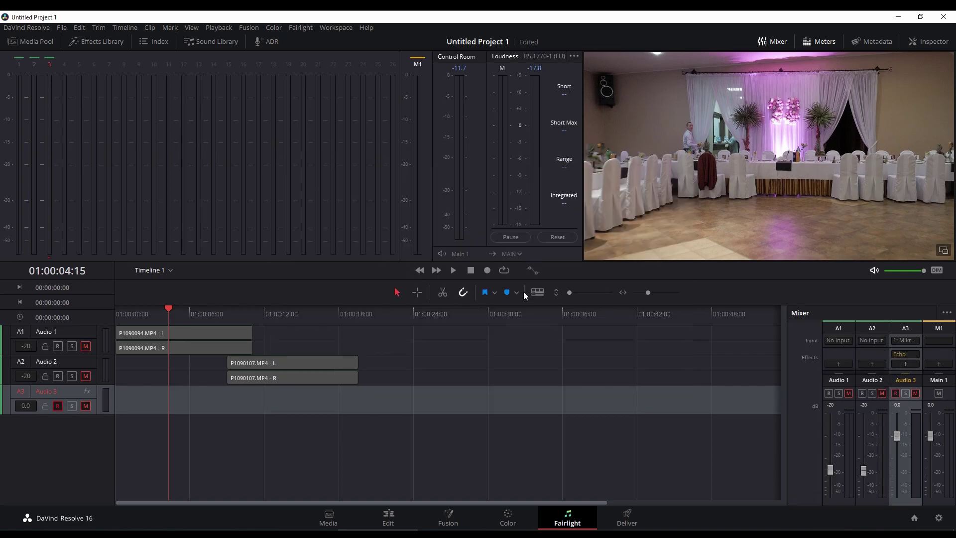
click(918, 41)
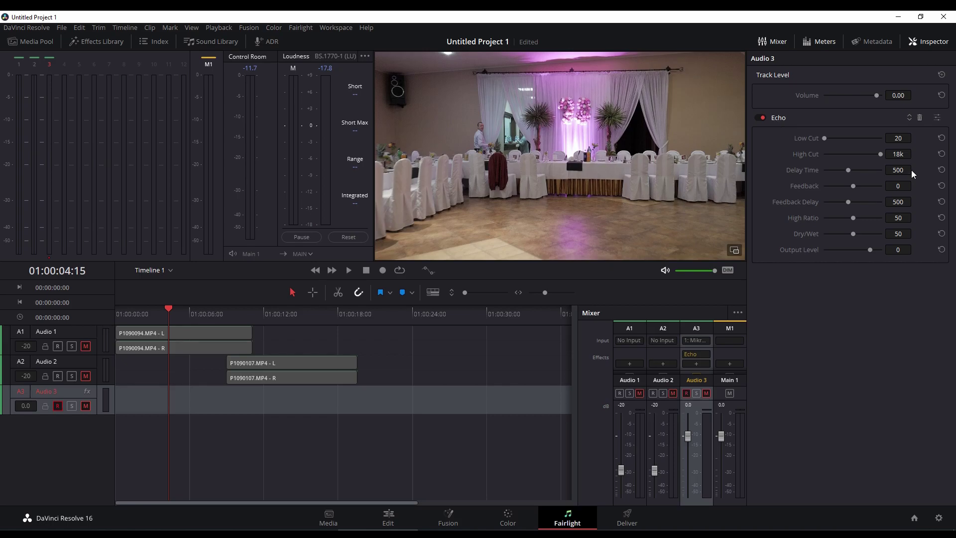
click(919, 118)
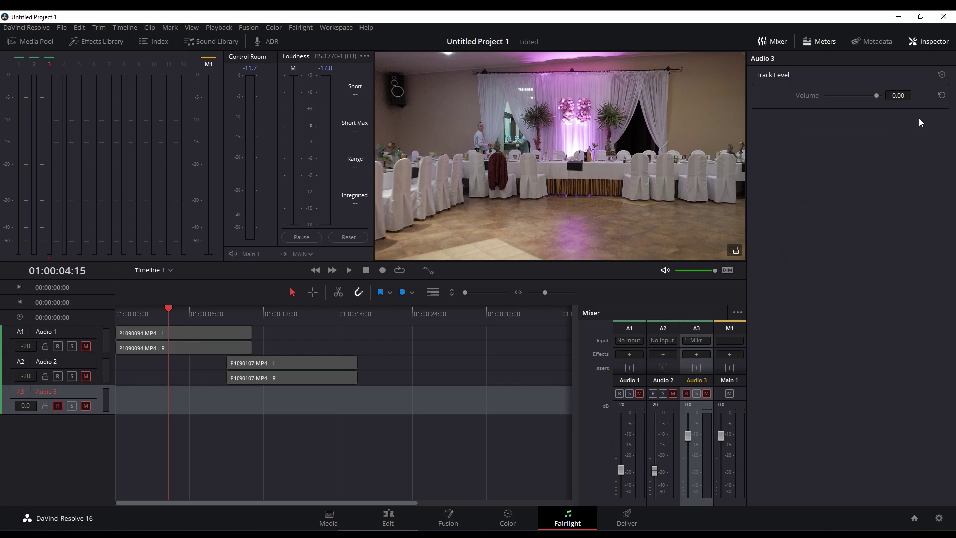
Step: Add FairlightFX Noise Reduction to Audio 3 in Auto Speech Mode
click(690, 357)
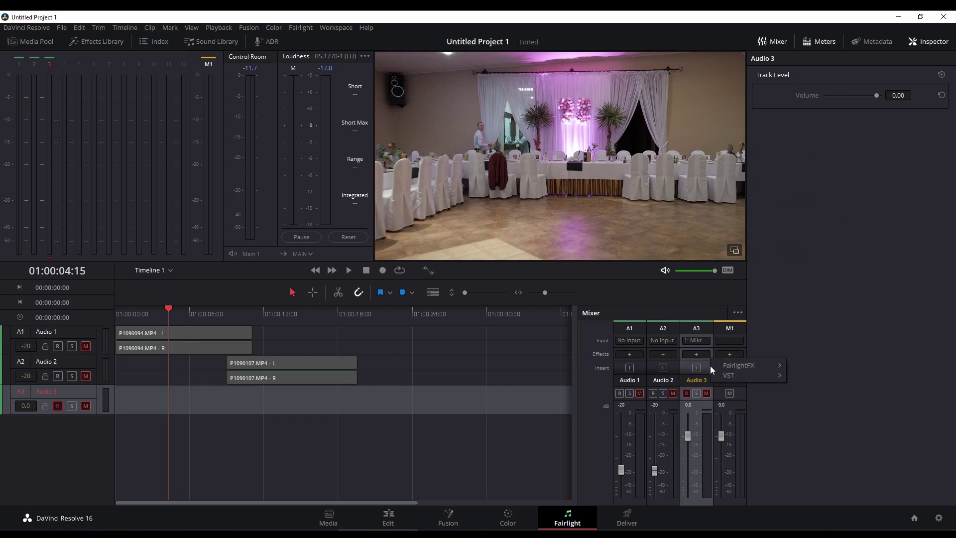
mouse_move(715, 365)
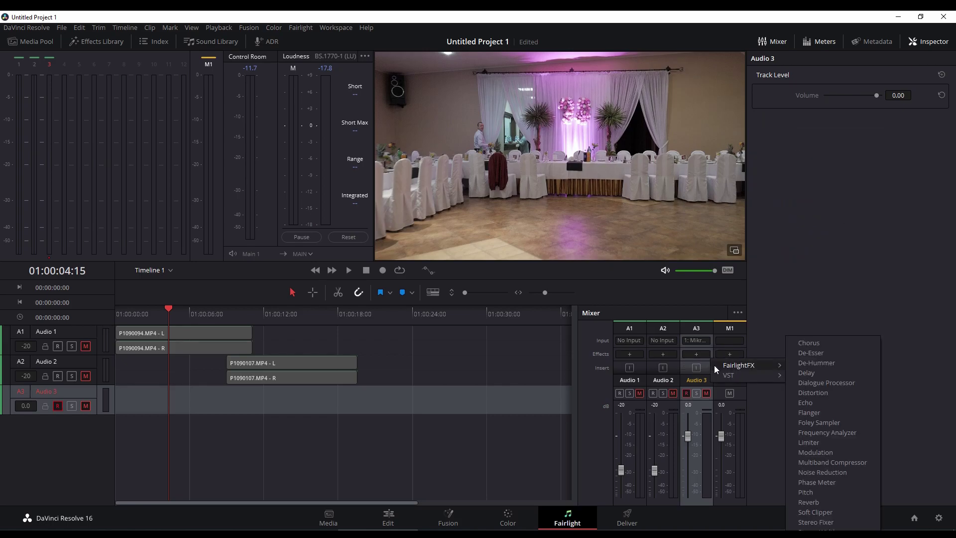
click(828, 472)
click(399, 306)
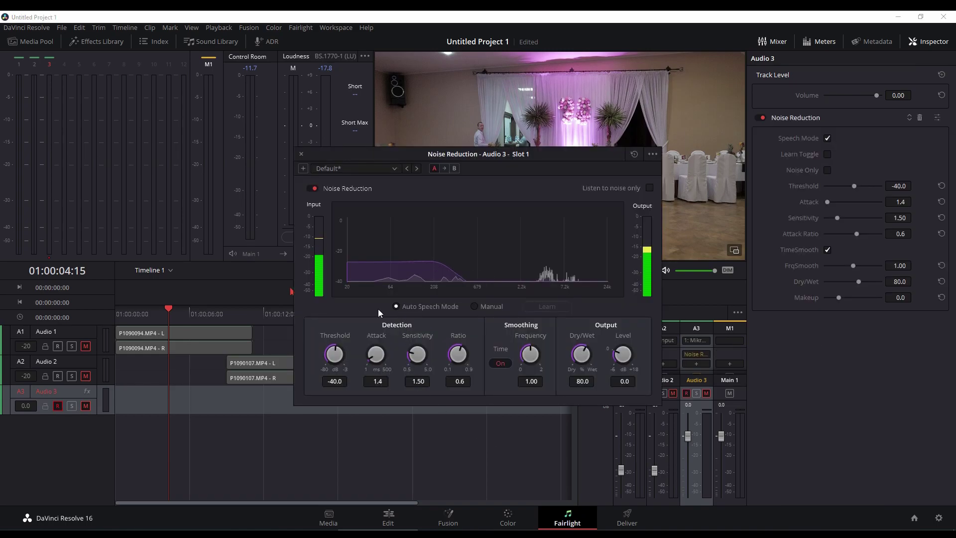
click(302, 154)
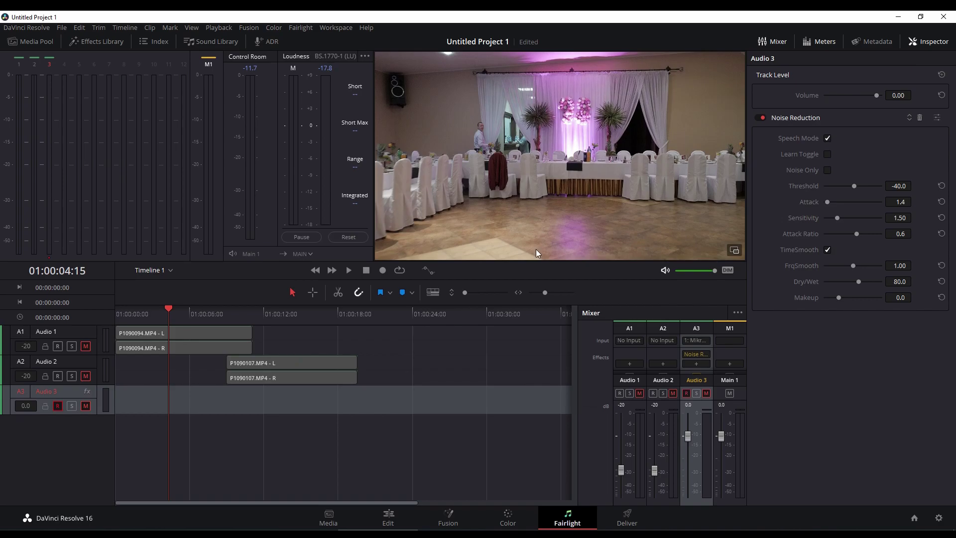
Step: Add a FairlightFX Modulation effect to Audio 3
click(691, 366)
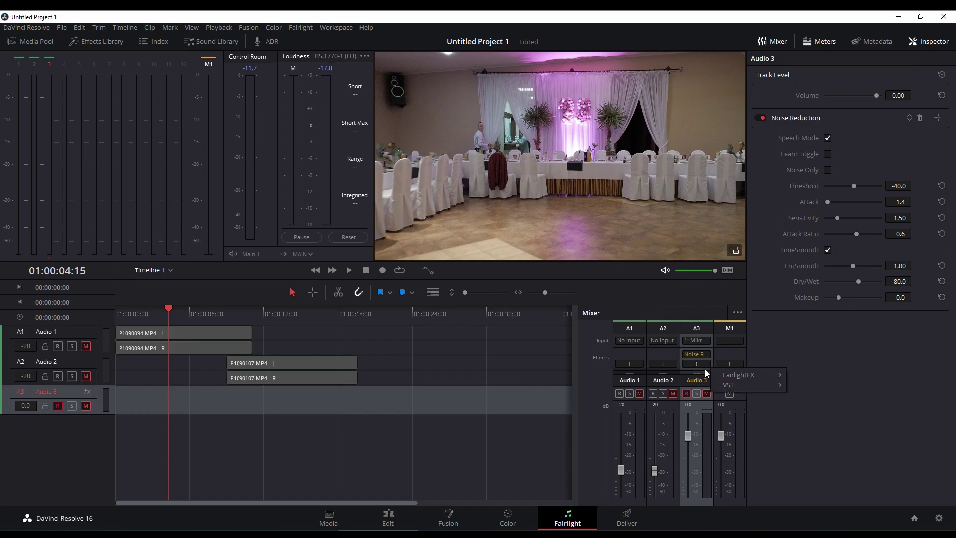
mouse_move(721, 375)
click(835, 450)
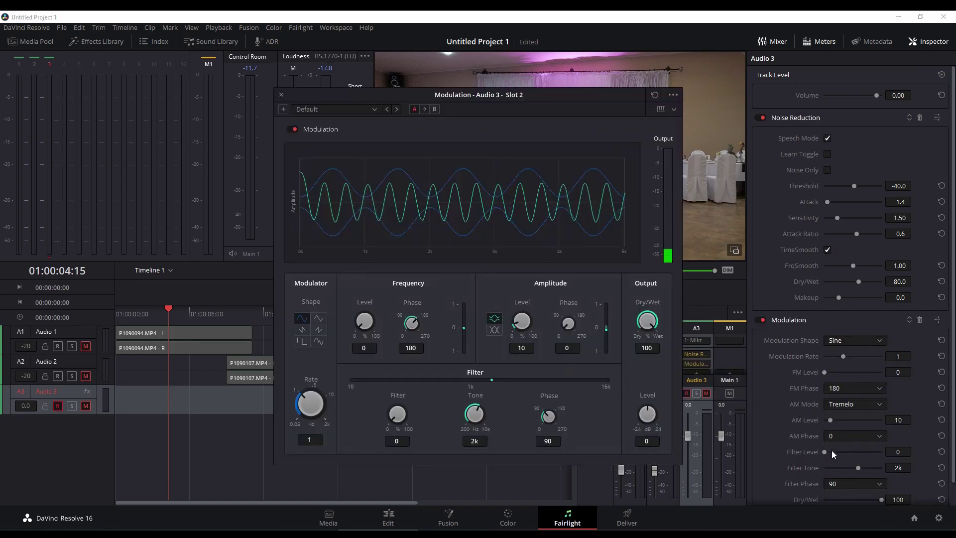
click(281, 95)
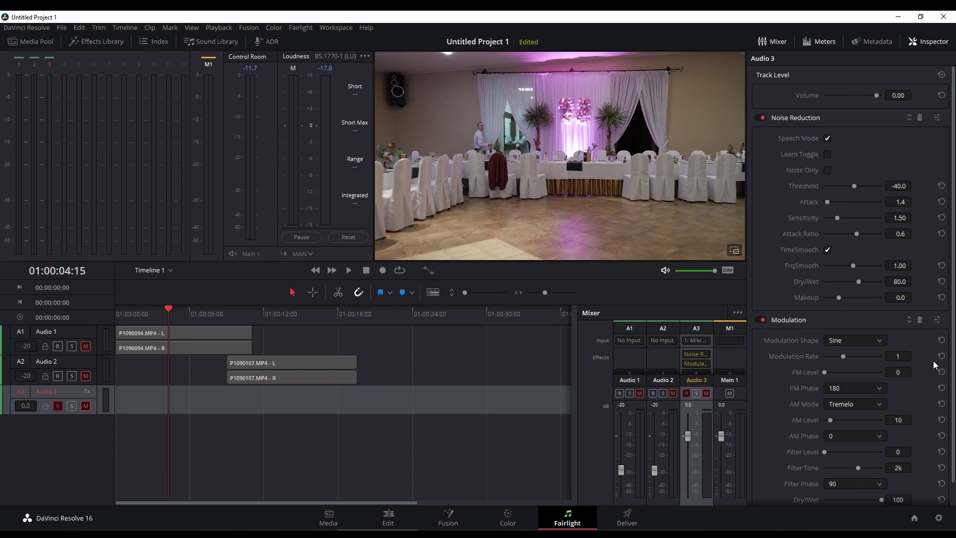
Step: Delete Modulation and Noise Reduction from Audio 3 in the Inspector, then hide the Inspector
click(920, 321)
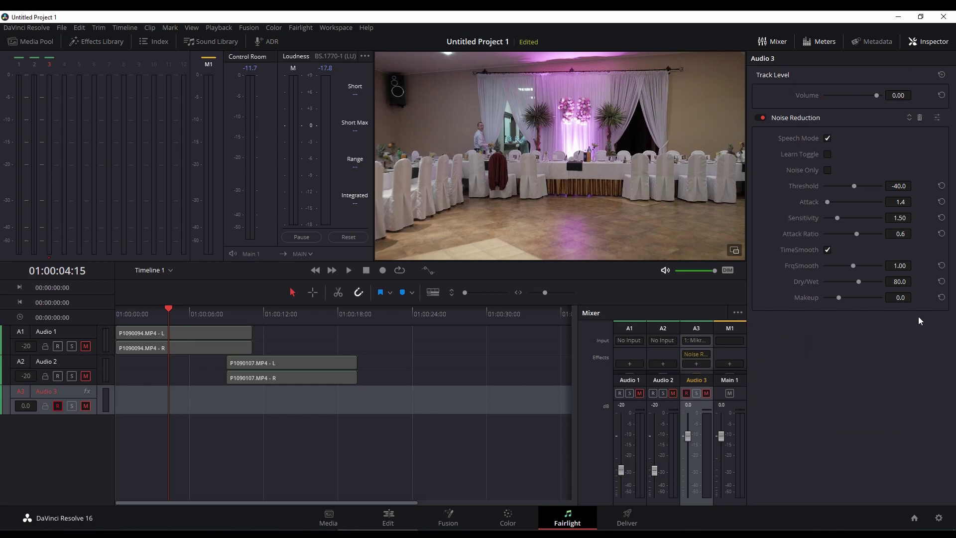
click(921, 119)
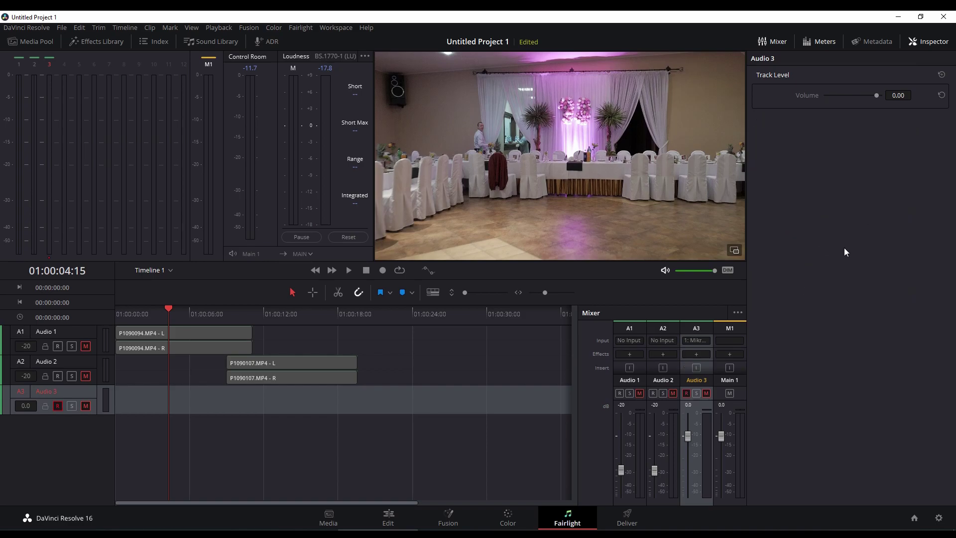
click(920, 43)
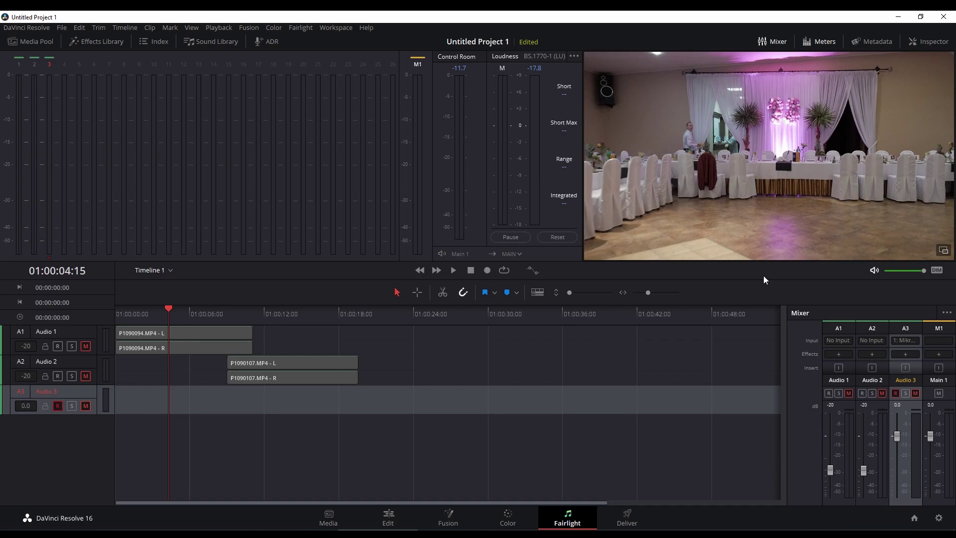
Step: Record a microphone take on Audio 3 starting at about 01:00:03:34
drag(146, 310, 163, 318)
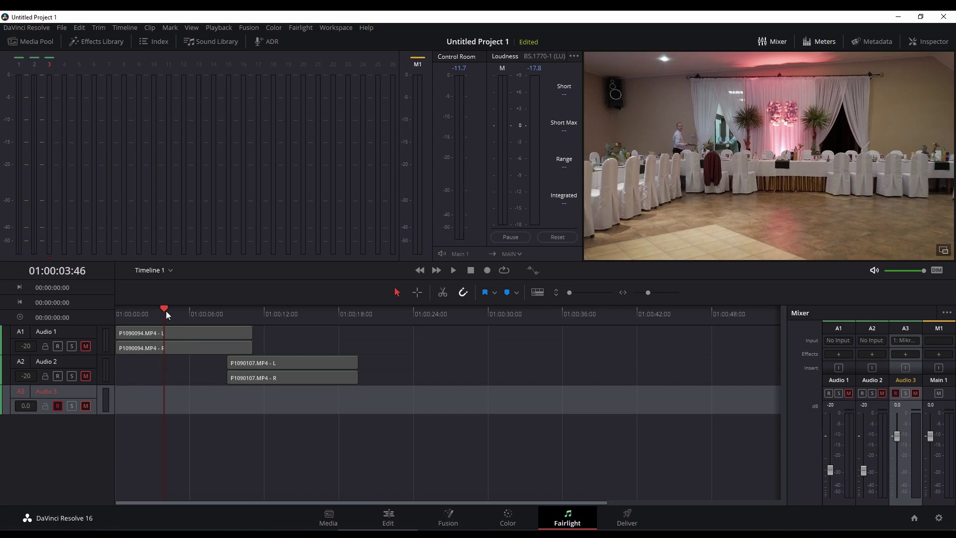
drag(163, 308, 161, 307)
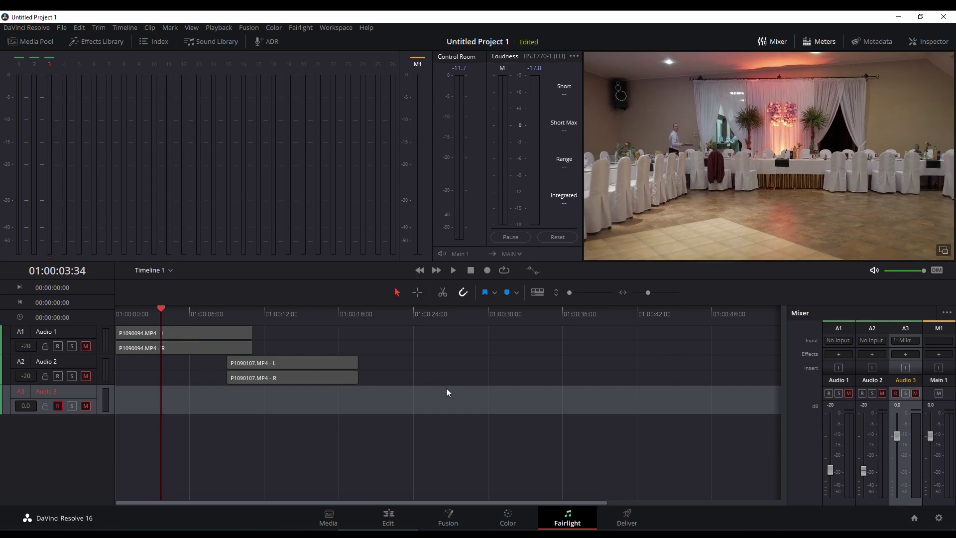
click(487, 271)
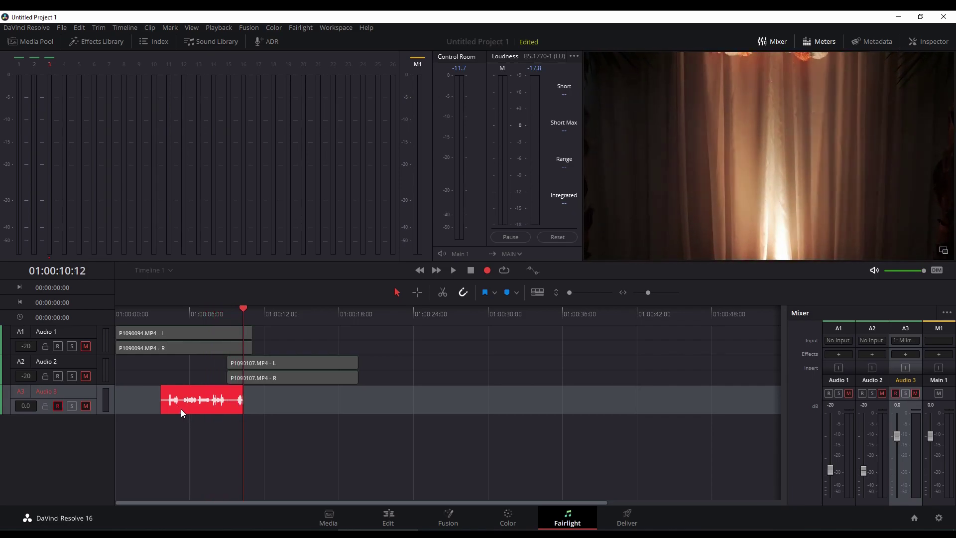
click(471, 272)
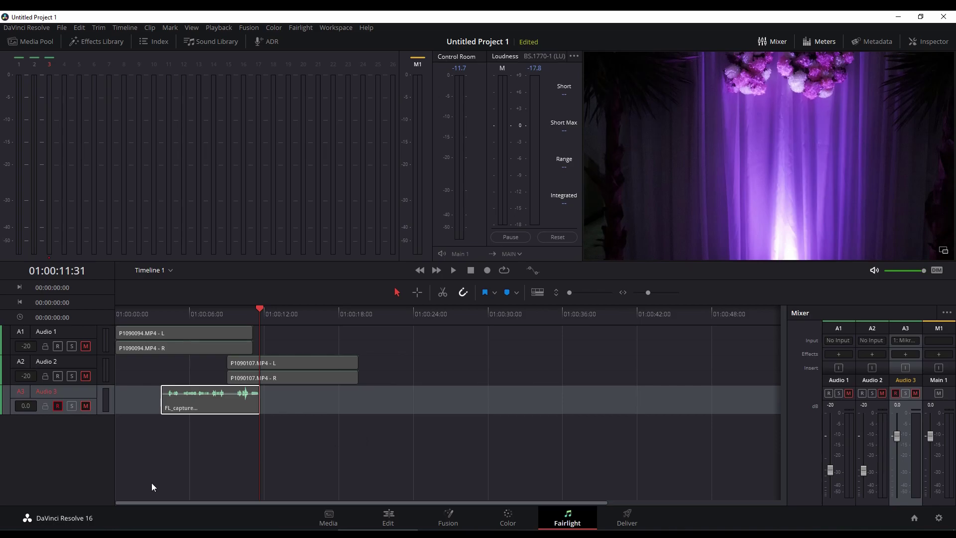
Step: Add a stereo Audio 4 track and widen the mixer to show it
right_click(74, 432)
mouse_move(104, 303)
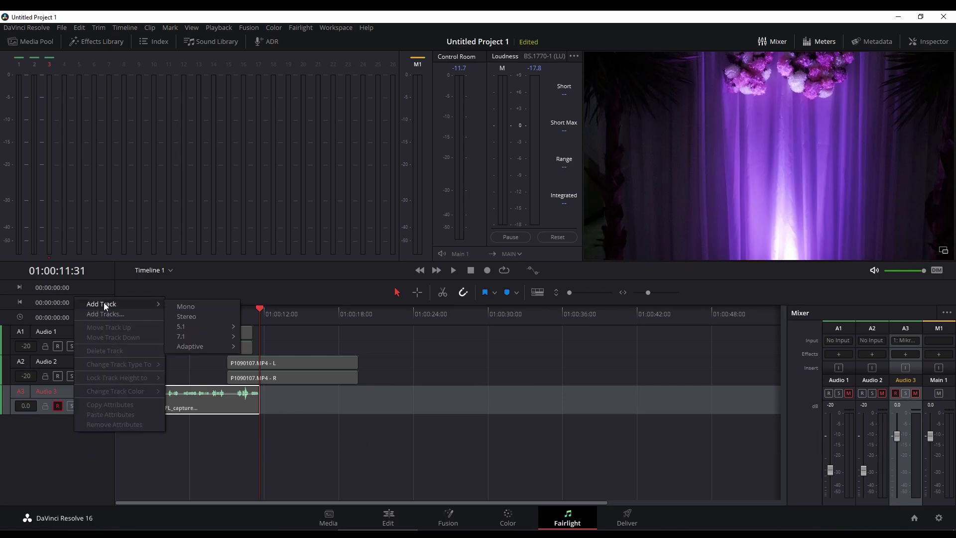
click(200, 319)
click(76, 422)
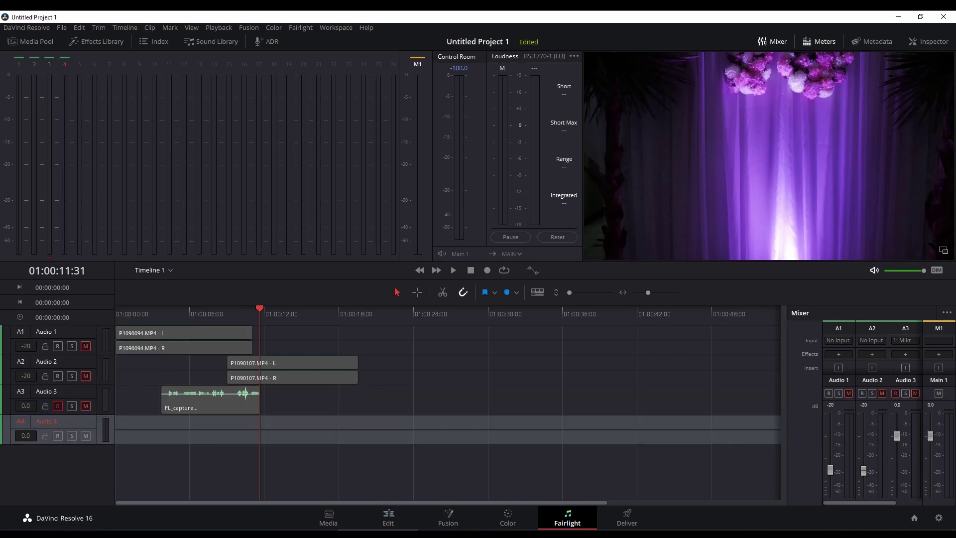
drag(787, 454, 752, 455)
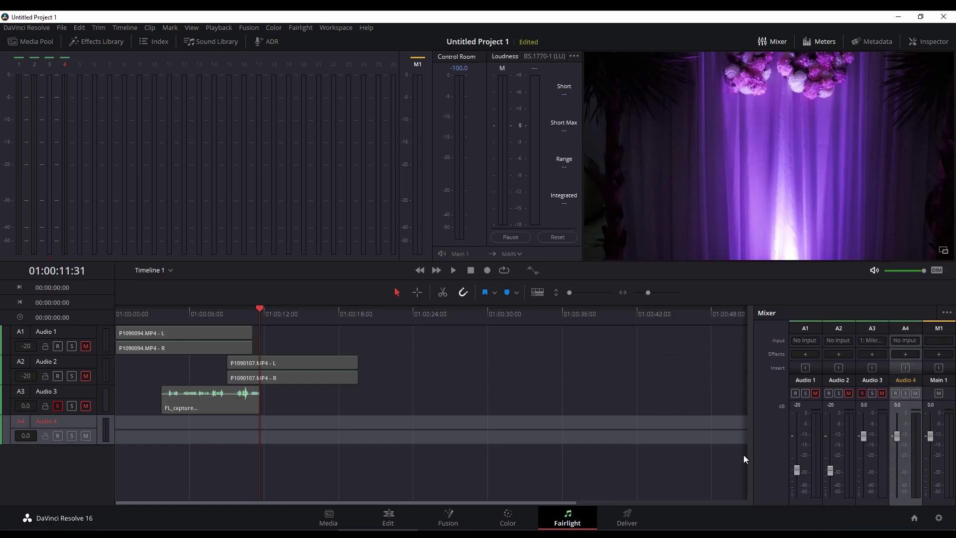
Step: Patch both Mikrofon inputs to Audio 4's left and right channels
click(904, 339)
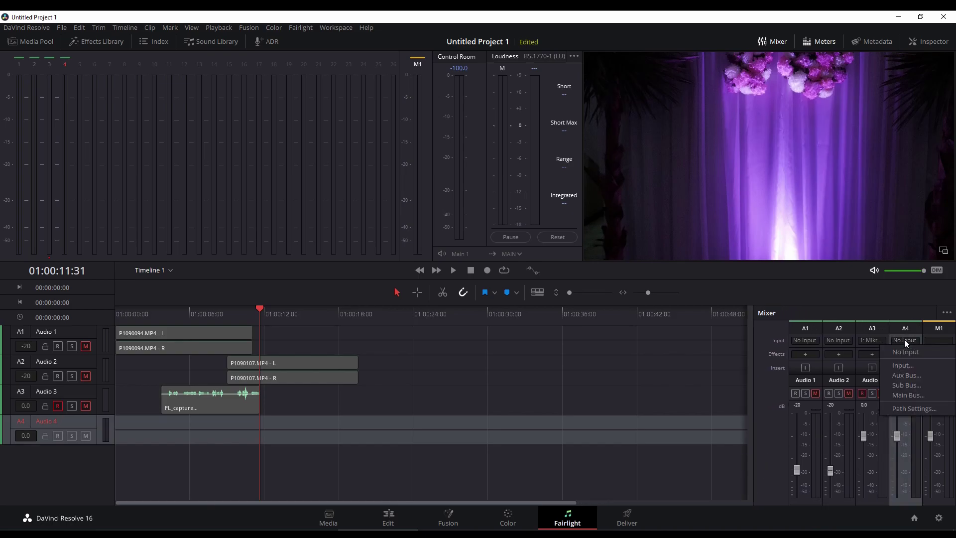
click(895, 367)
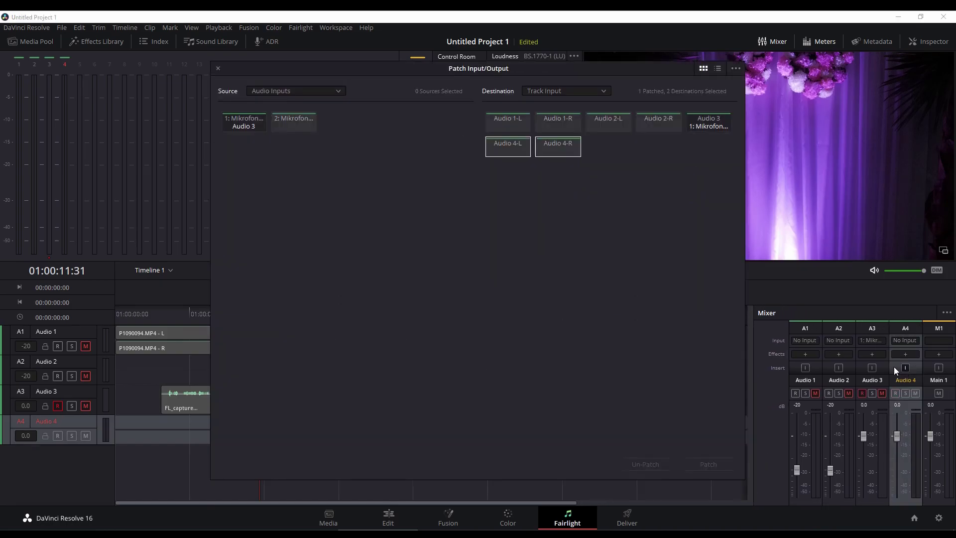
click(256, 124)
click(290, 120)
click(713, 464)
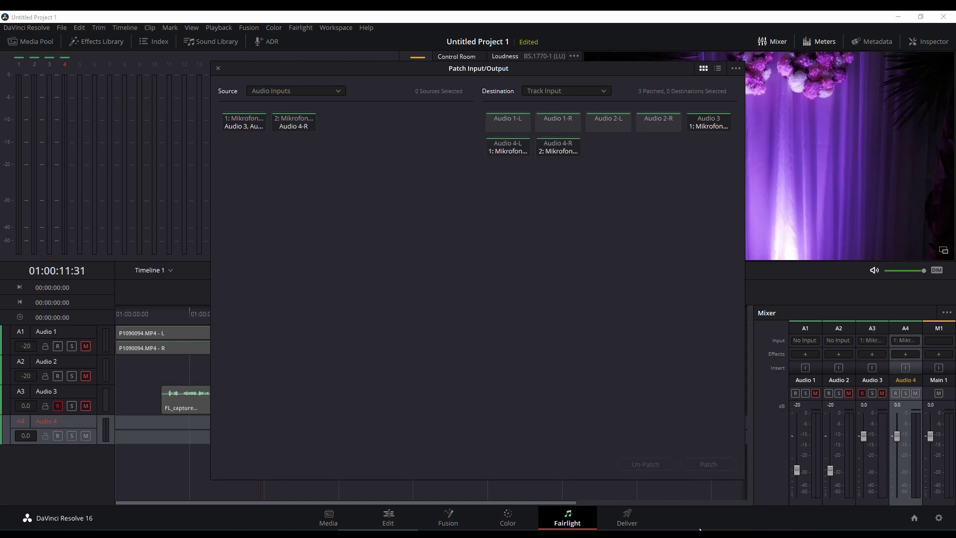
click(218, 67)
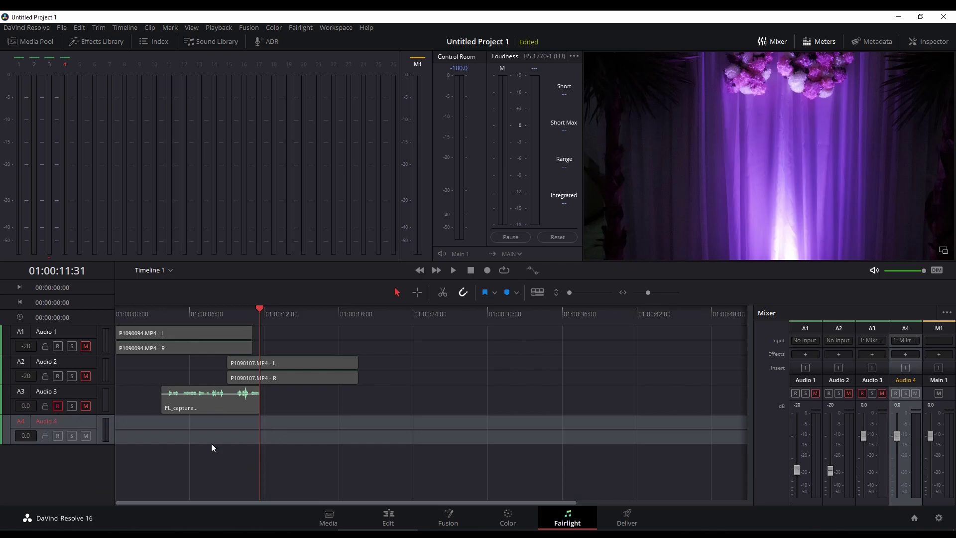
Step: Disarm Audio 3, mute and arm Audio 4, and record a short take from about 01:00:12
click(59, 405)
click(86, 435)
click(57, 436)
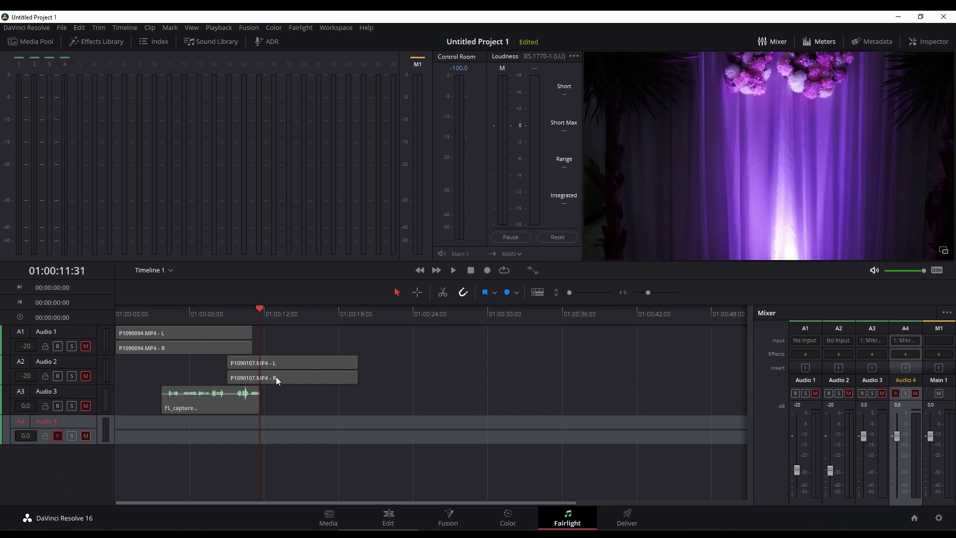
drag(261, 312, 264, 310)
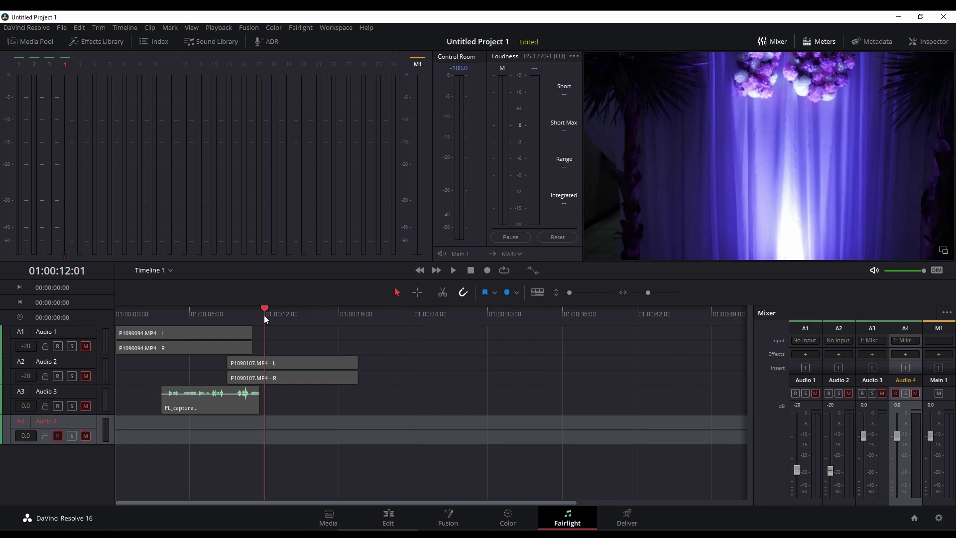
click(487, 271)
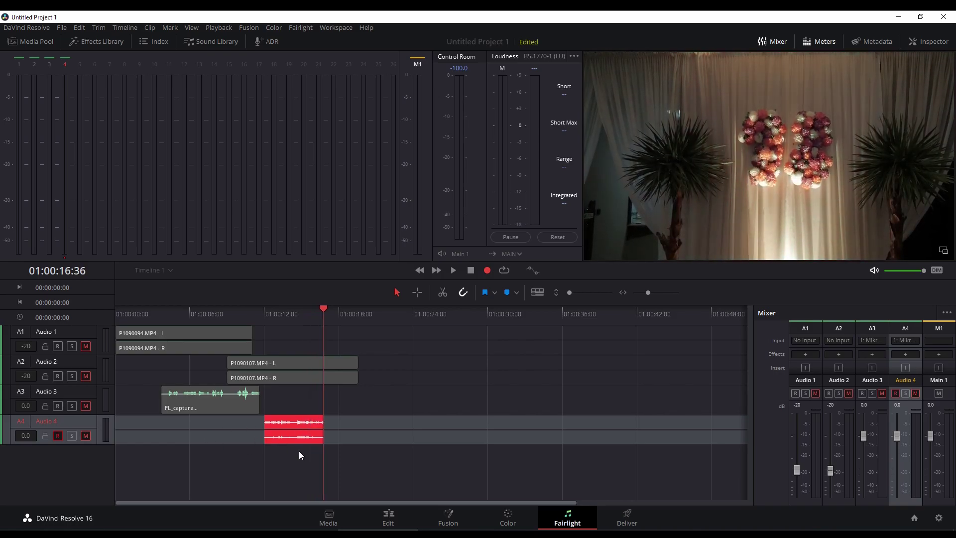
click(471, 270)
Step: Arm Audio 3 as well and record a longer take on Audio 3 and Audio 4 together
click(57, 405)
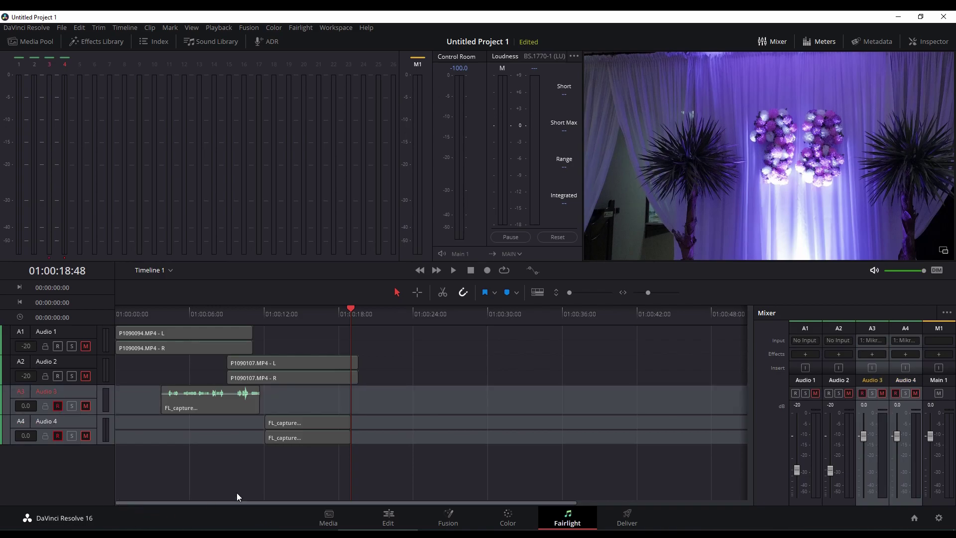
click(487, 271)
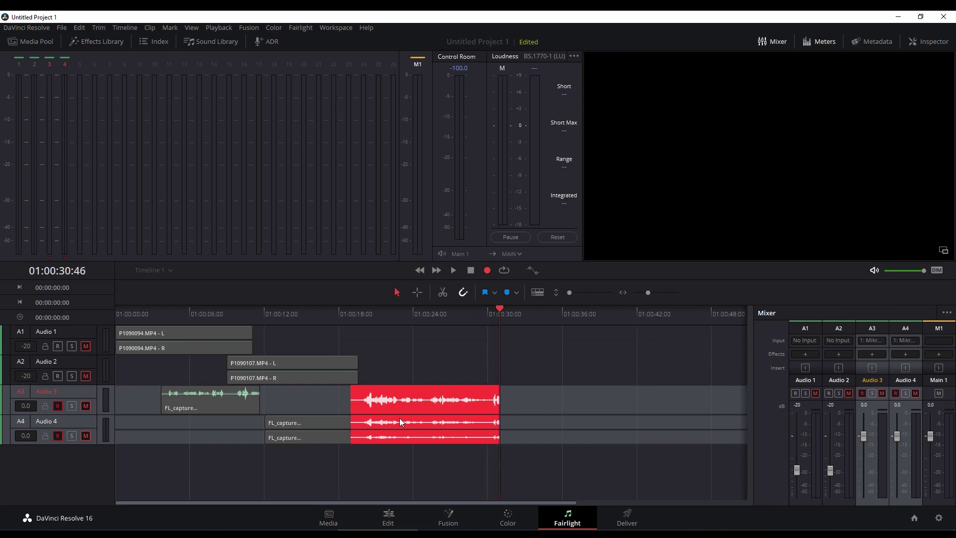
click(470, 270)
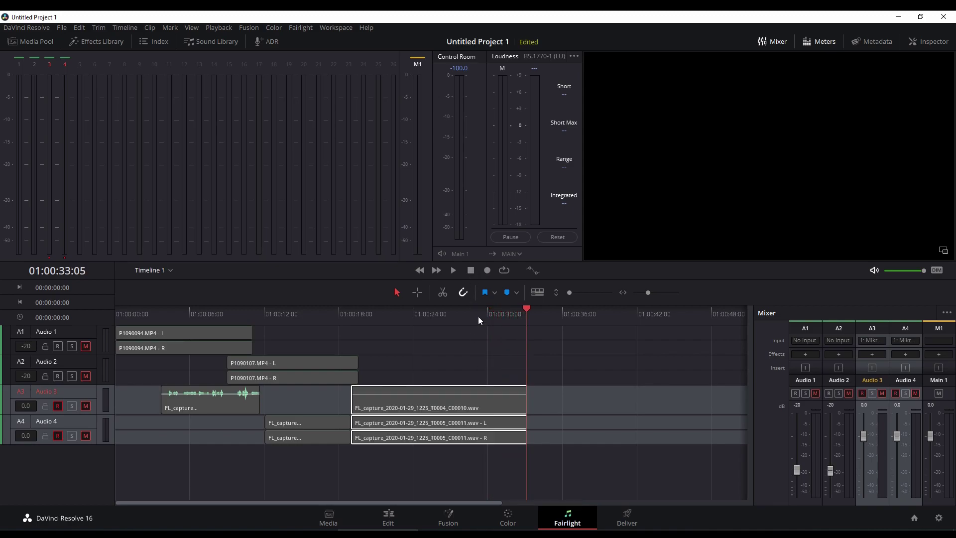
Step: On the Edit page, unmute audio tracks A1, A2, A3 and A4
click(388, 518)
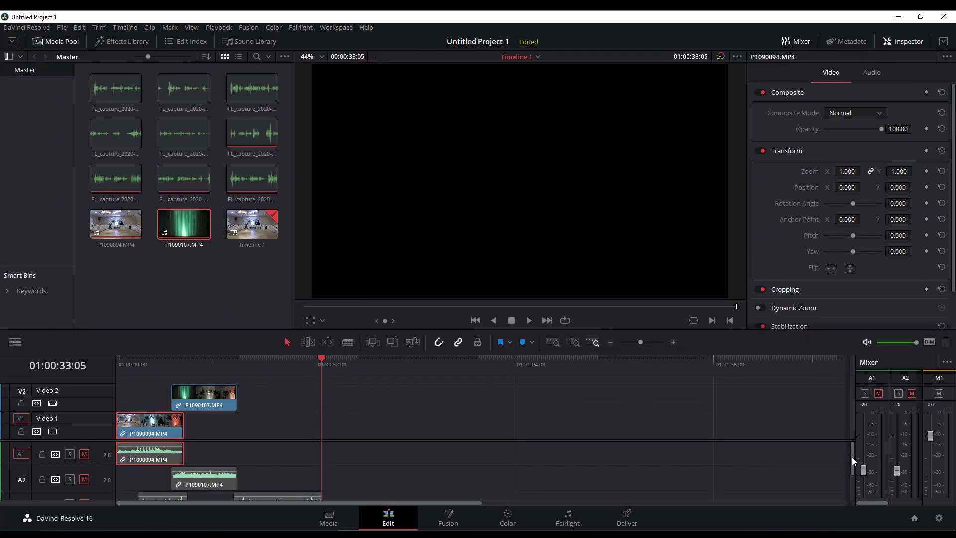
mouse_move(852, 456)
mouse_down()
mouse_move(853, 488)
mouse_move(850, 452)
mouse_up()
click(83, 454)
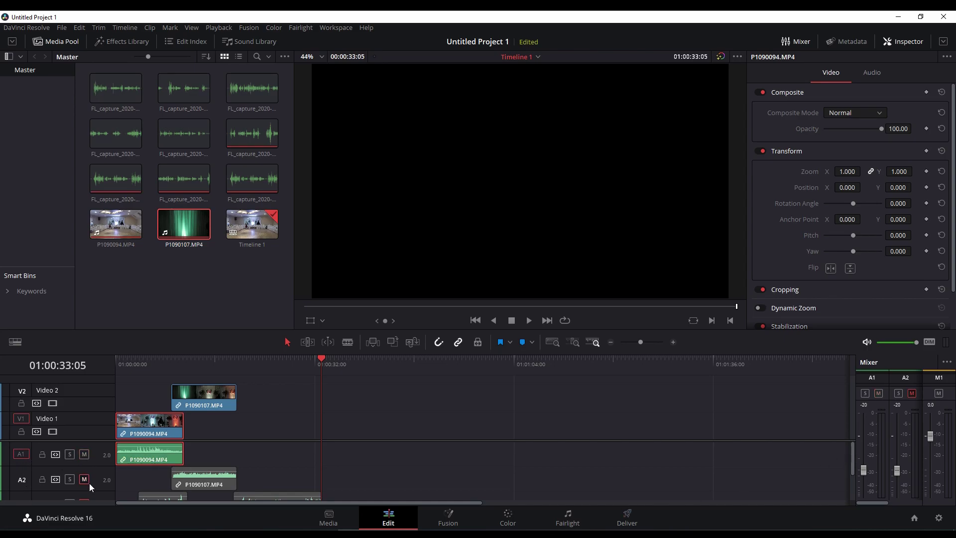
click(85, 479)
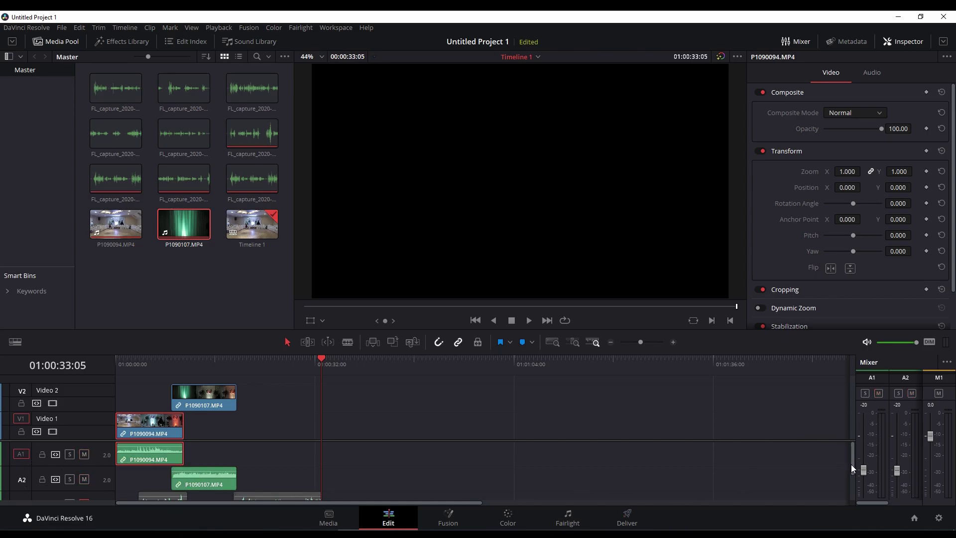
drag(849, 462, 852, 482)
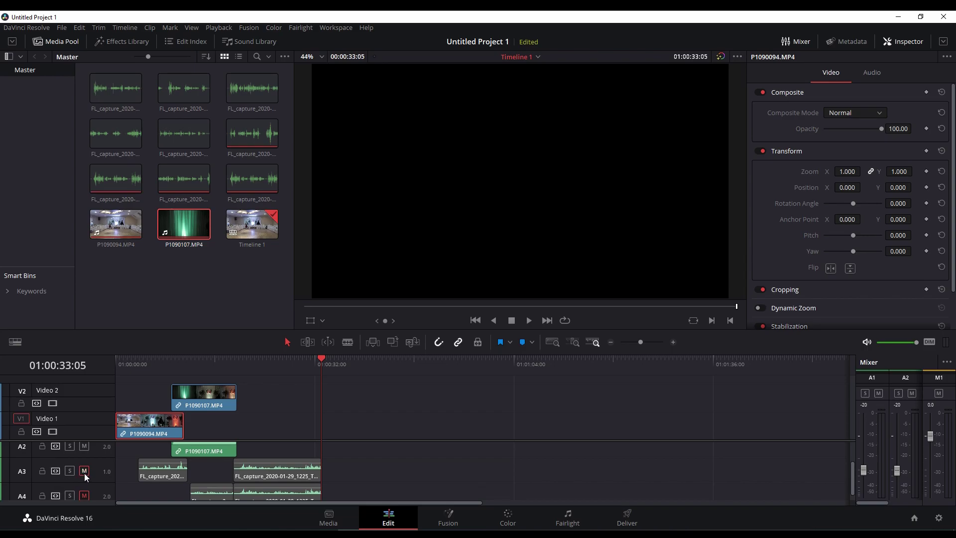
click(84, 471)
click(84, 496)
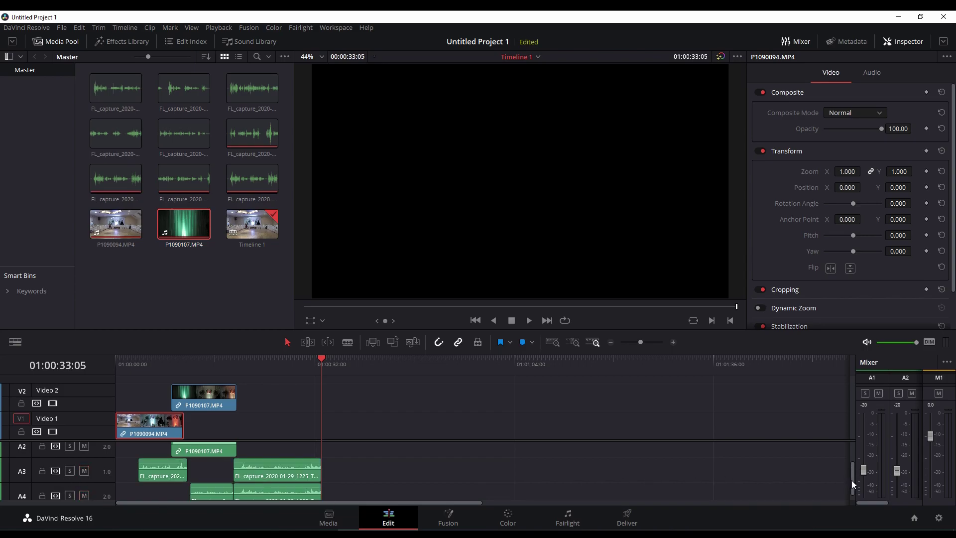
mouse_move(852, 480)
mouse_down()
mouse_move(851, 490)
mouse_move(852, 462)
mouse_up()
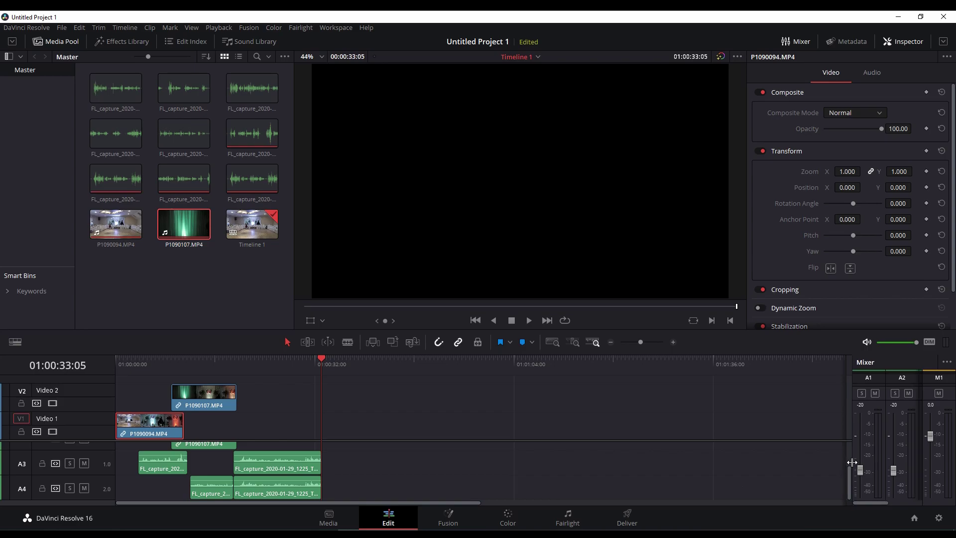
Step: Play the timeline back from about 12 seconds, past 22 seconds, then stop
click(192, 366)
key(space)
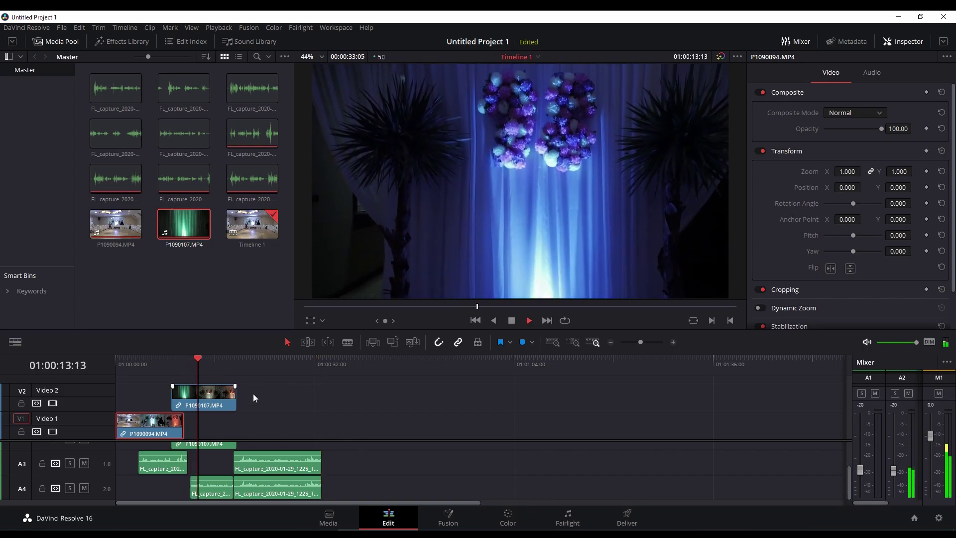
click(259, 366)
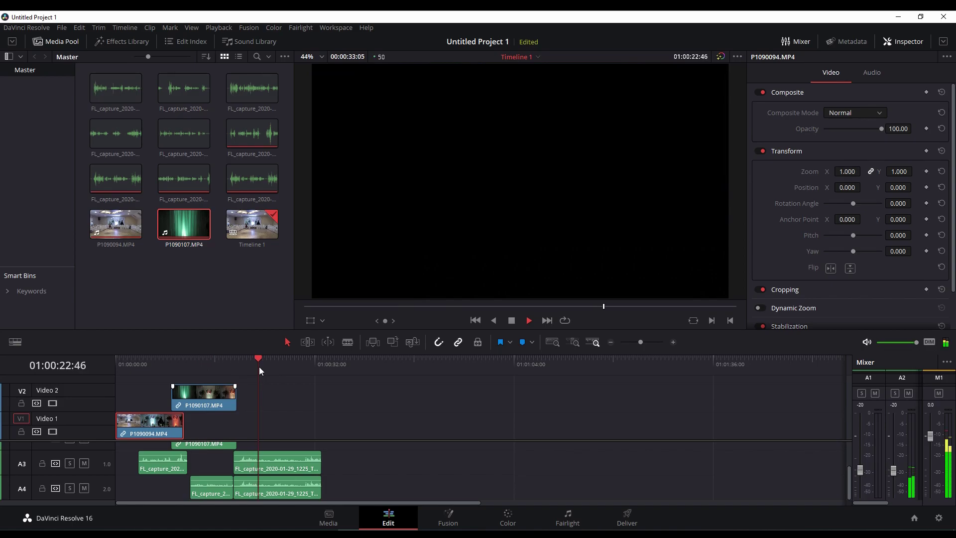
key(space)
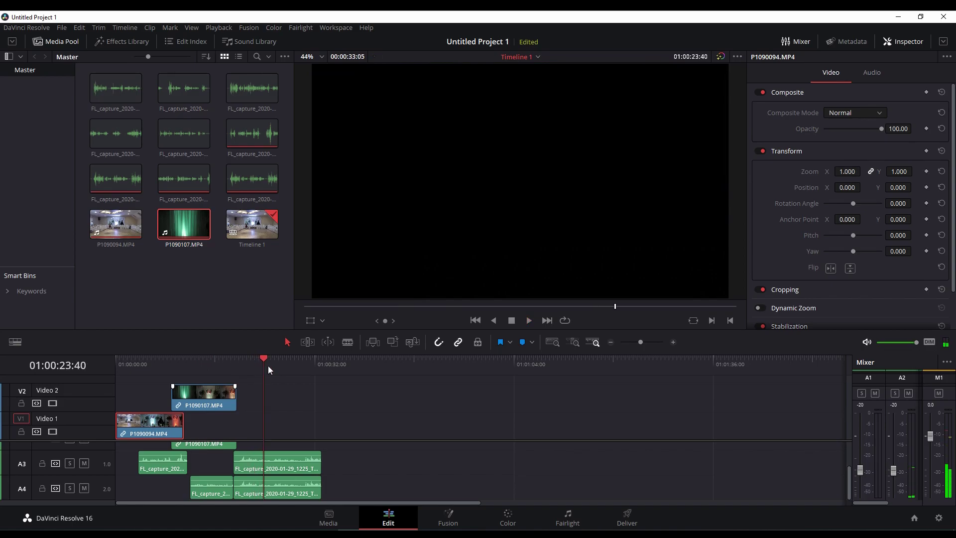